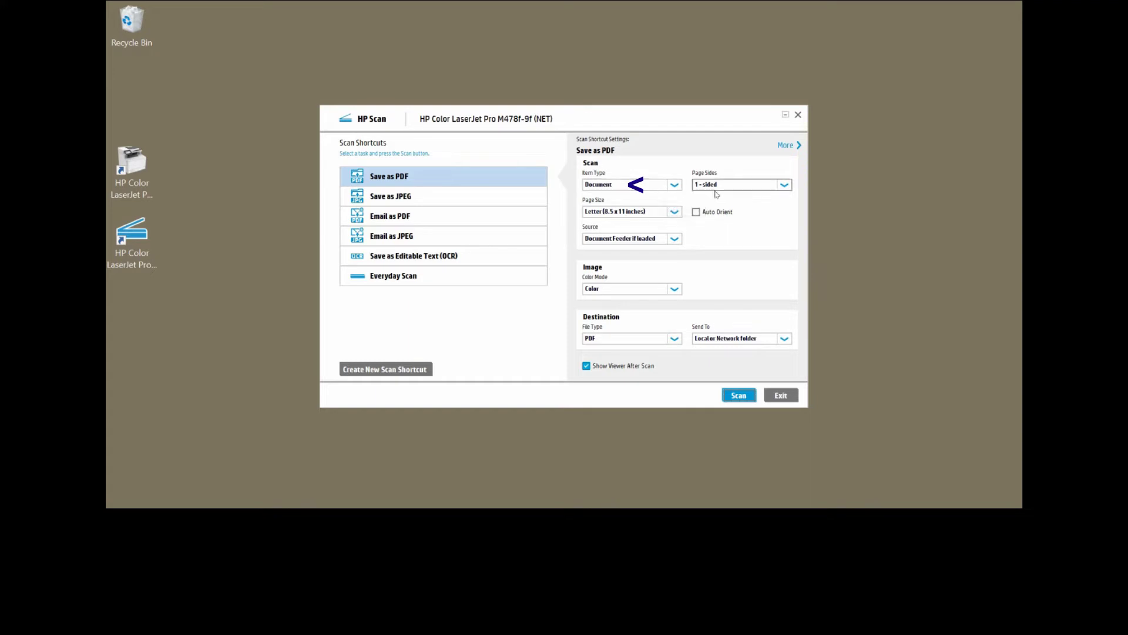
Set the scan to 2-sided (book) pages, A4 (210 x 297 mm) size, with PDF as the file type
click(785, 186)
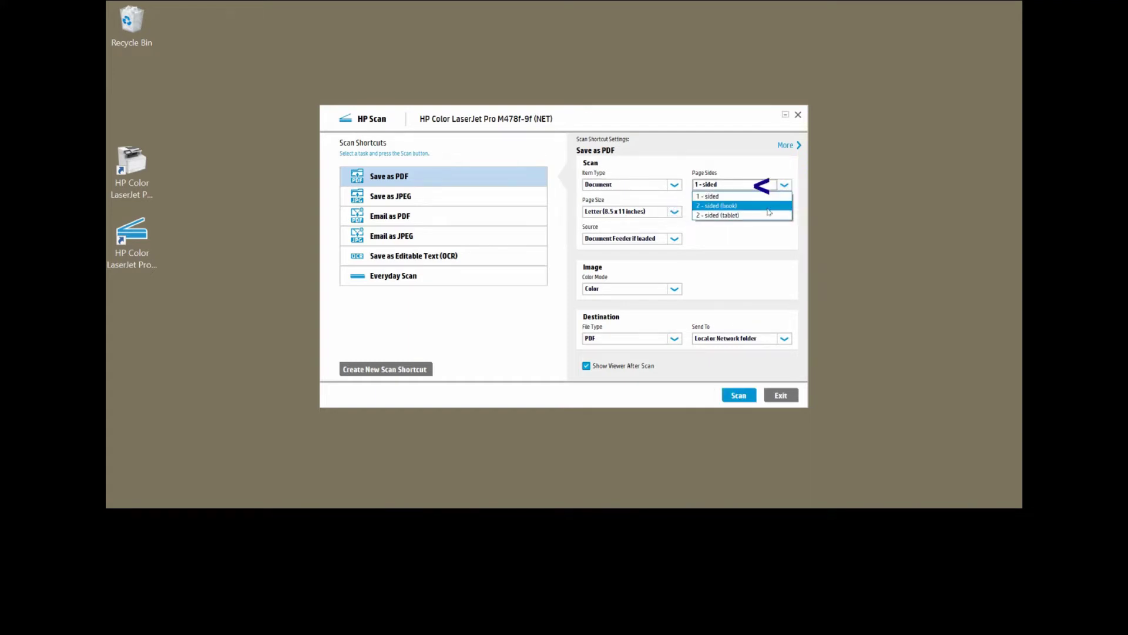
click(769, 206)
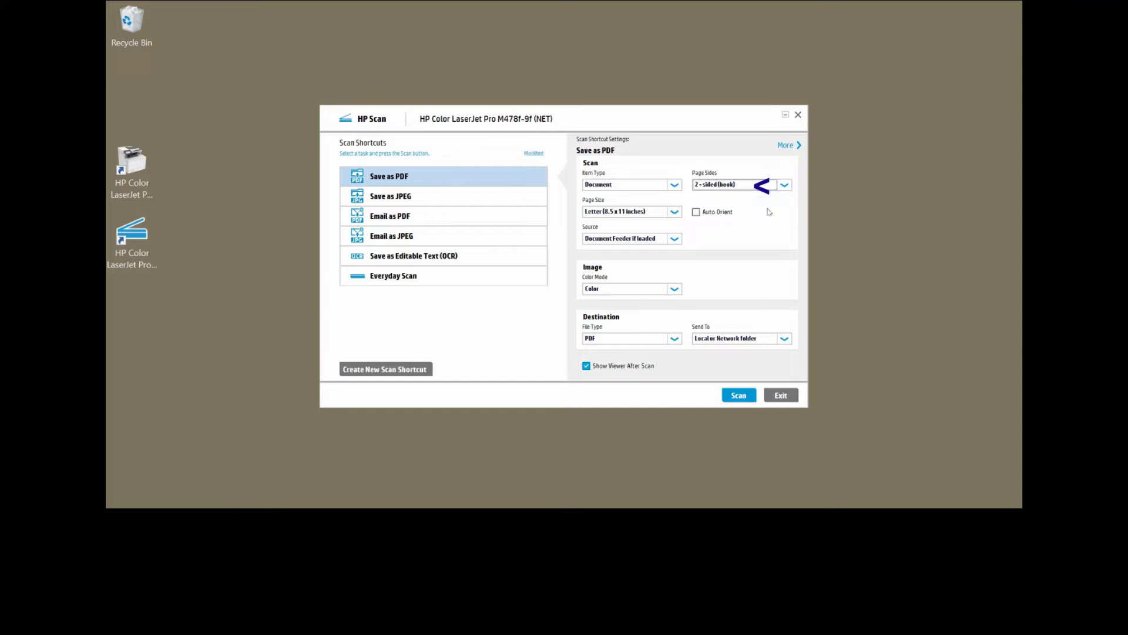
click(675, 212)
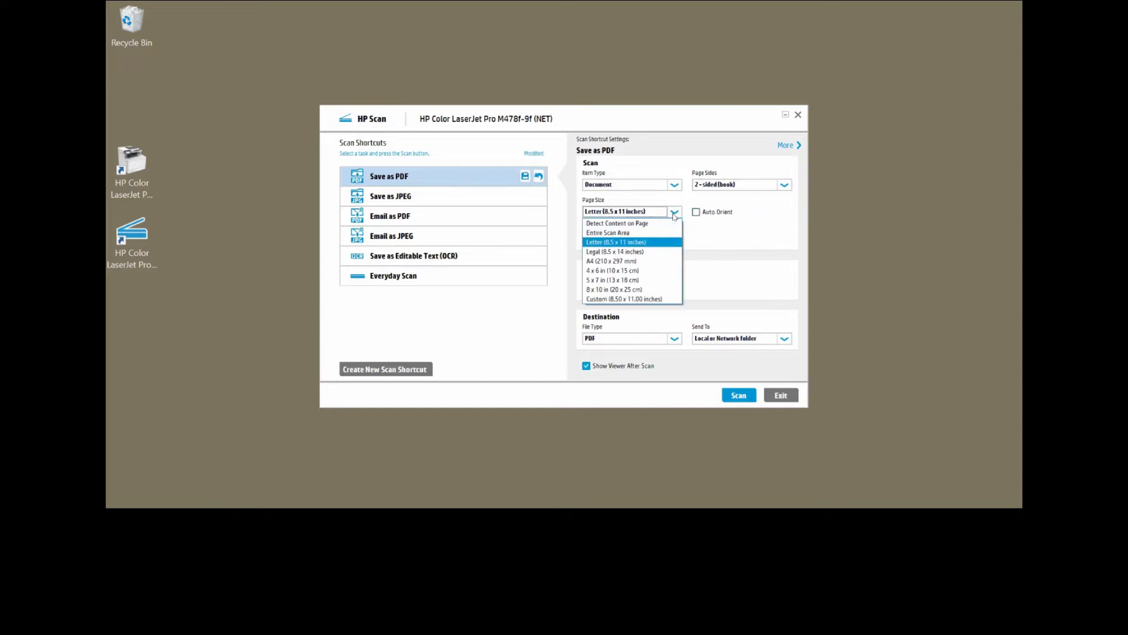
click(651, 262)
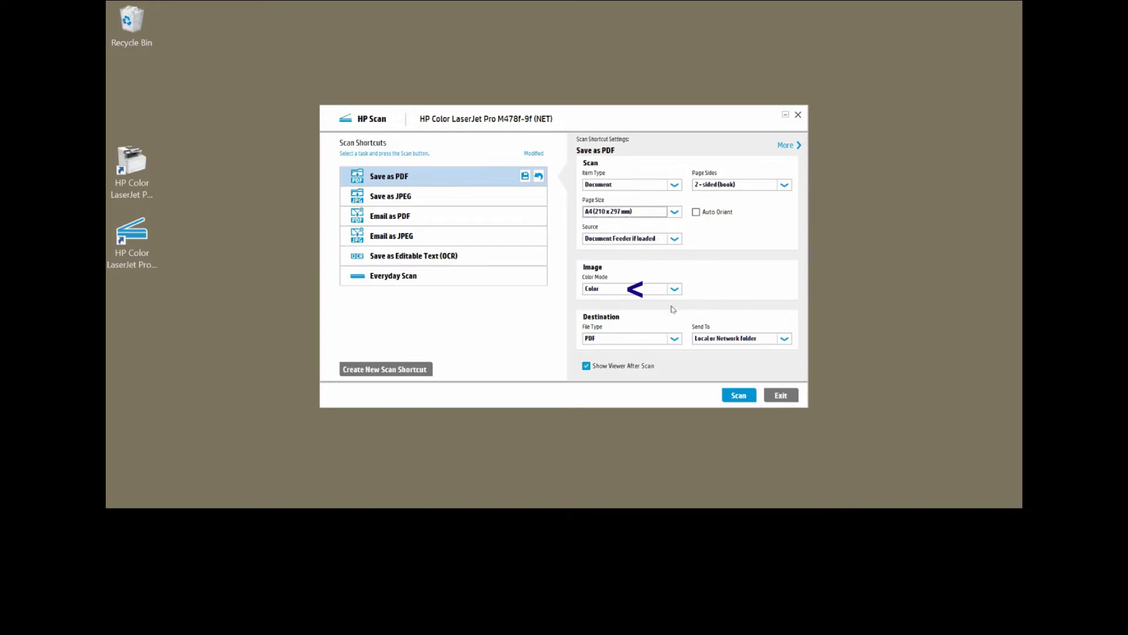
click(676, 339)
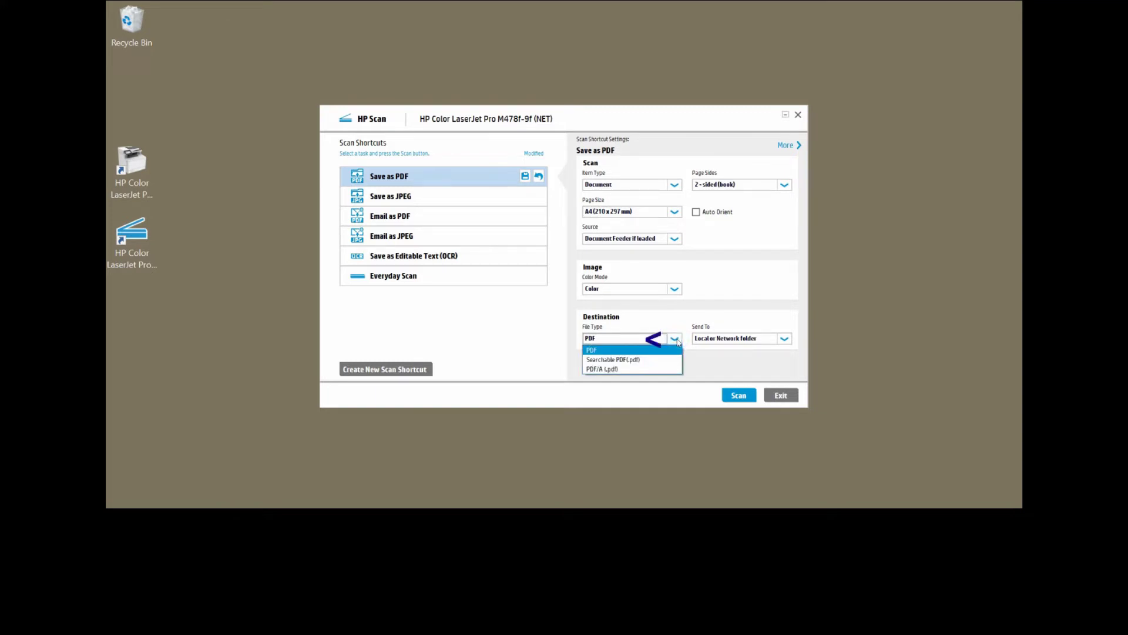
click(598, 350)
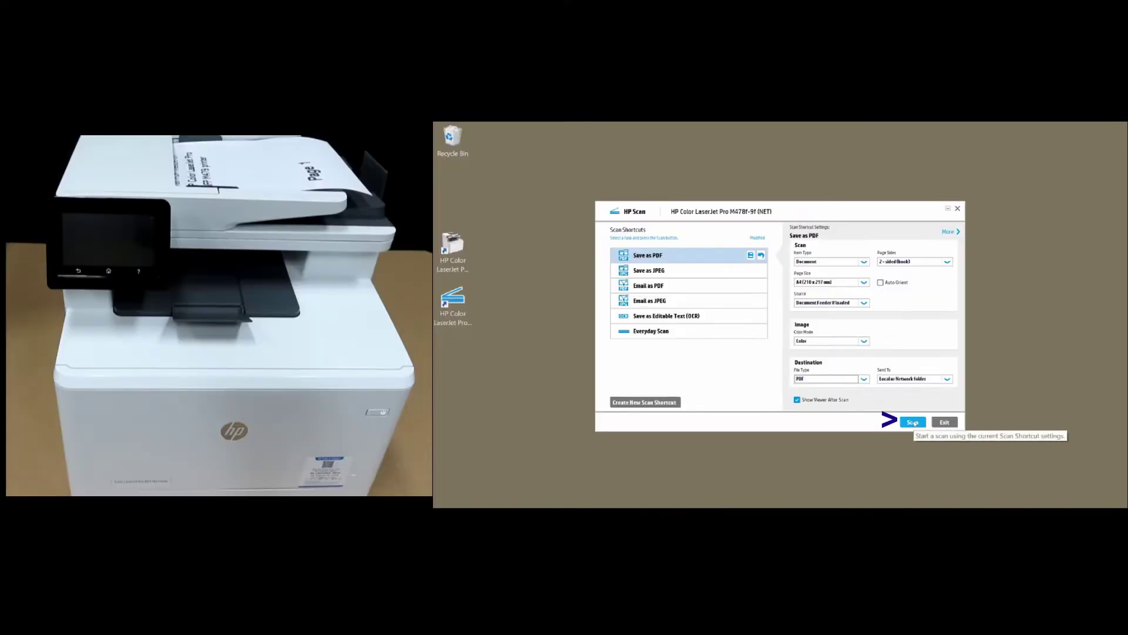
Scan the four-page document loaded in the feeder
click(913, 422)
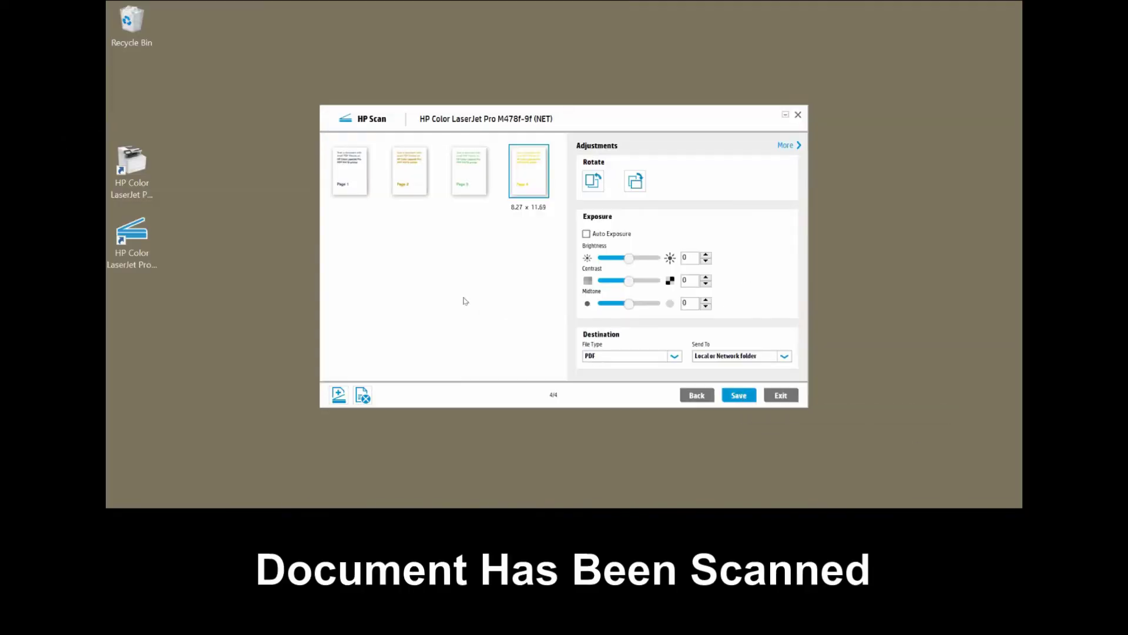
Enlarge Page 1 in the preview, then view Pages 2, 3 and 4 in turn
click(344, 173)
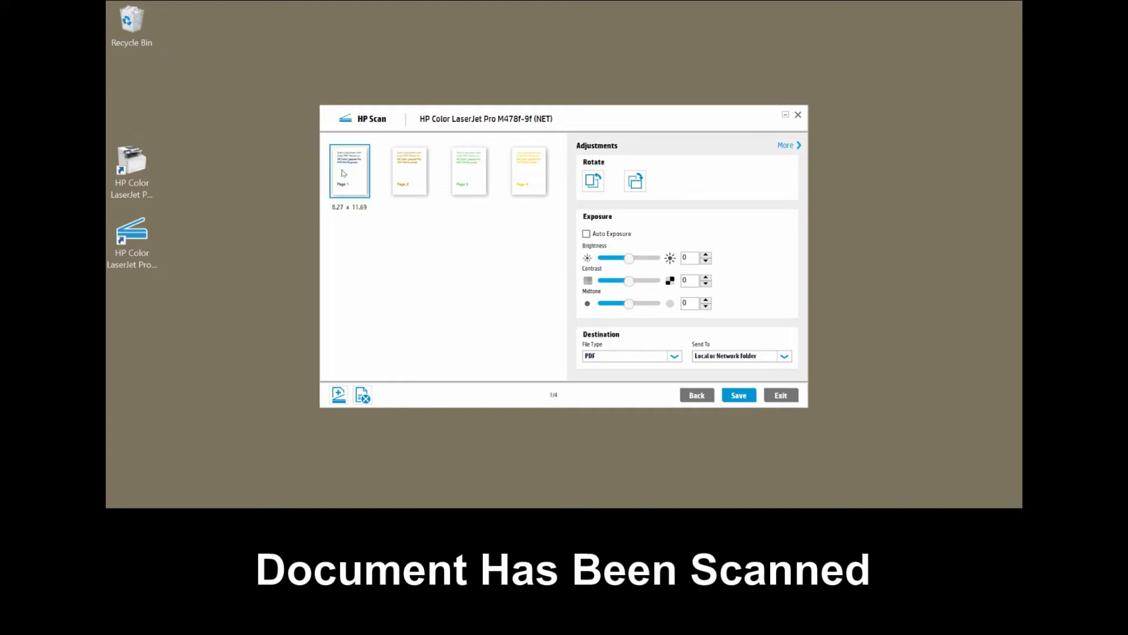
double_click(344, 173)
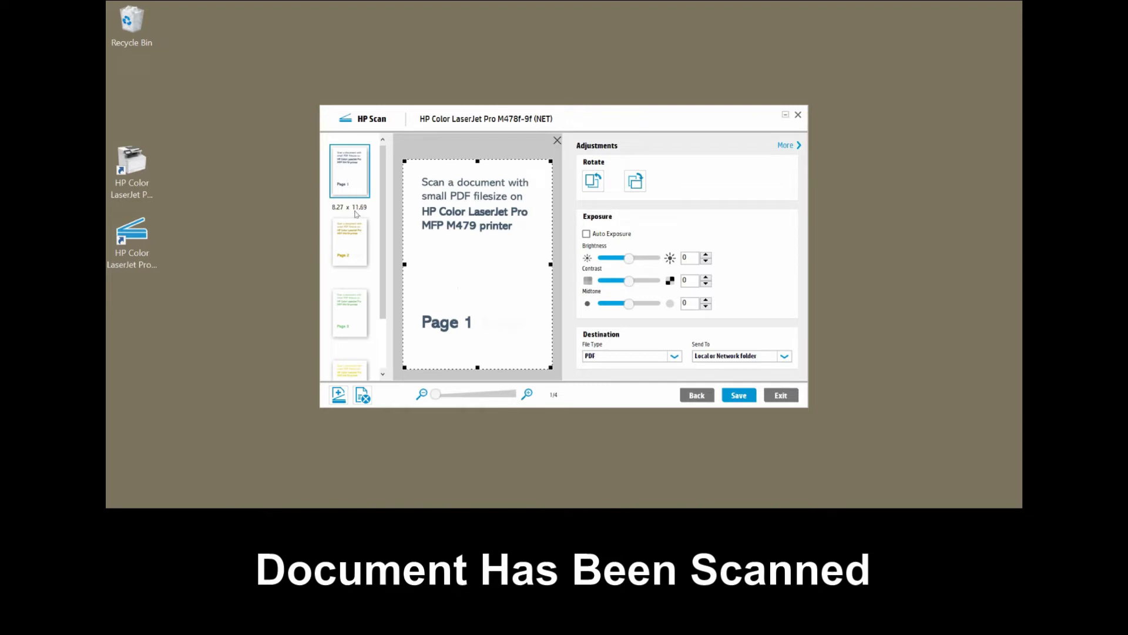
click(355, 248)
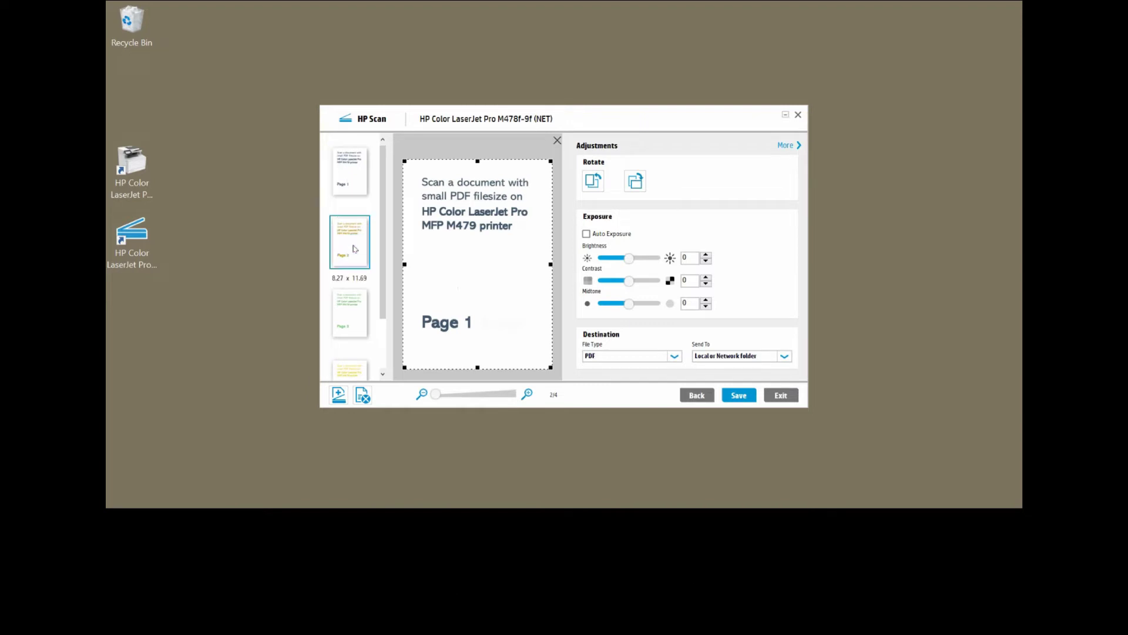
click(357, 316)
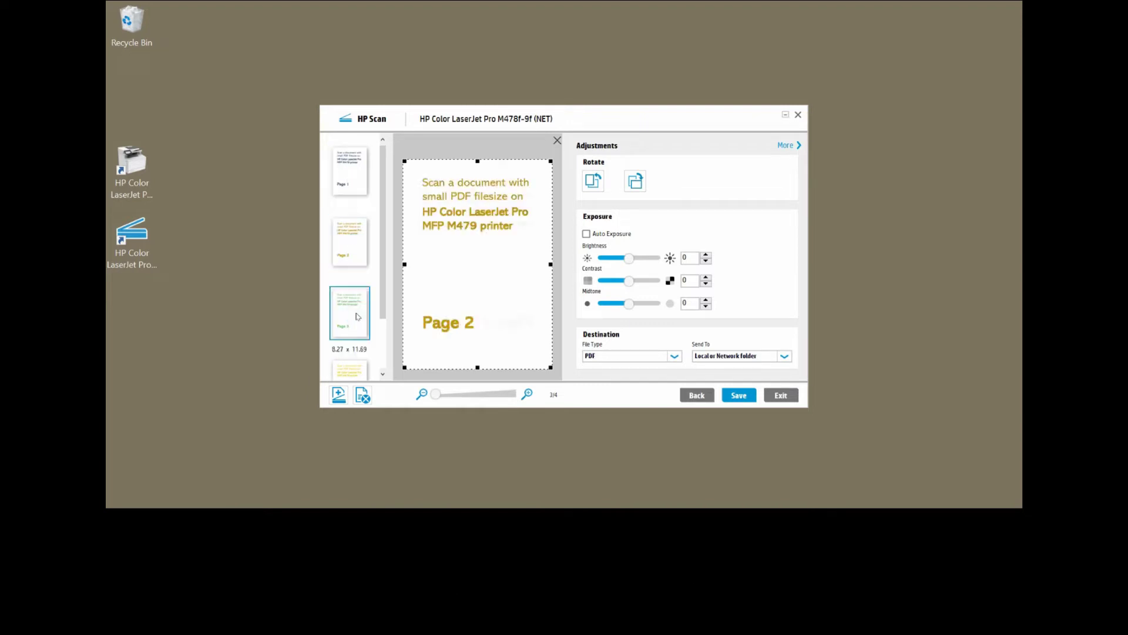
click(351, 372)
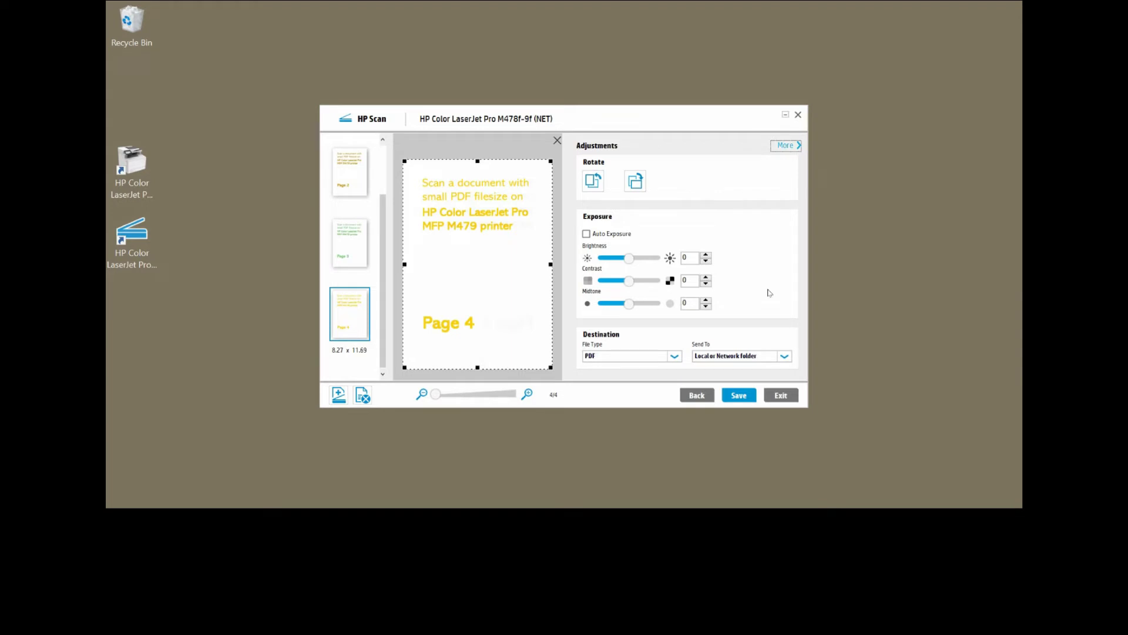
Save the scanned pages as 'Normal scan'
click(737, 400)
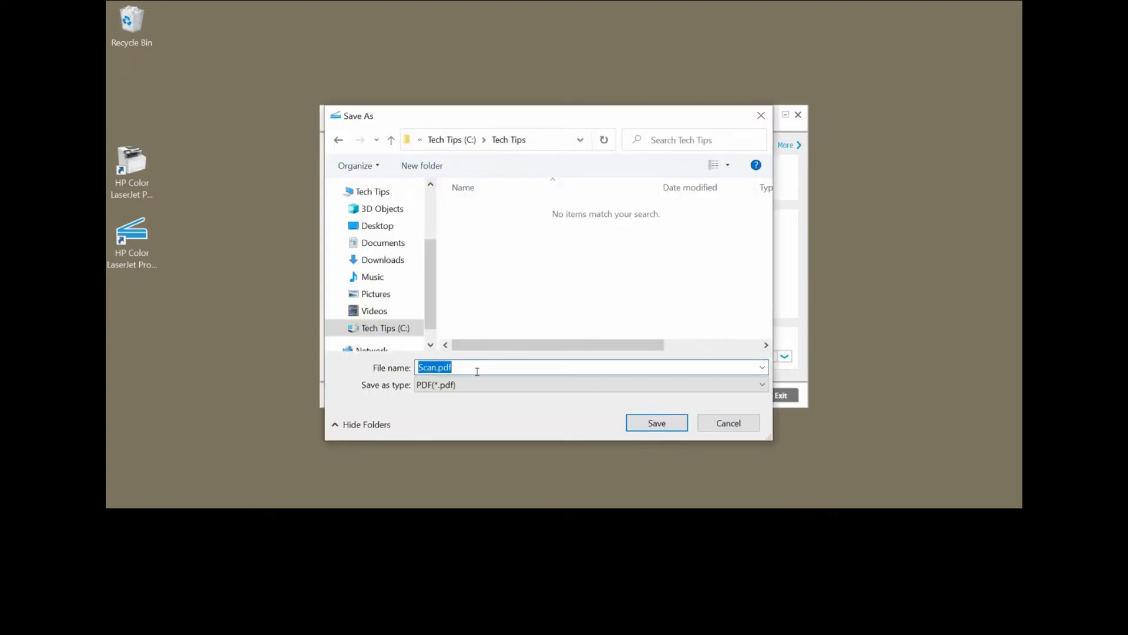
text(Normal scan)
key(Return)
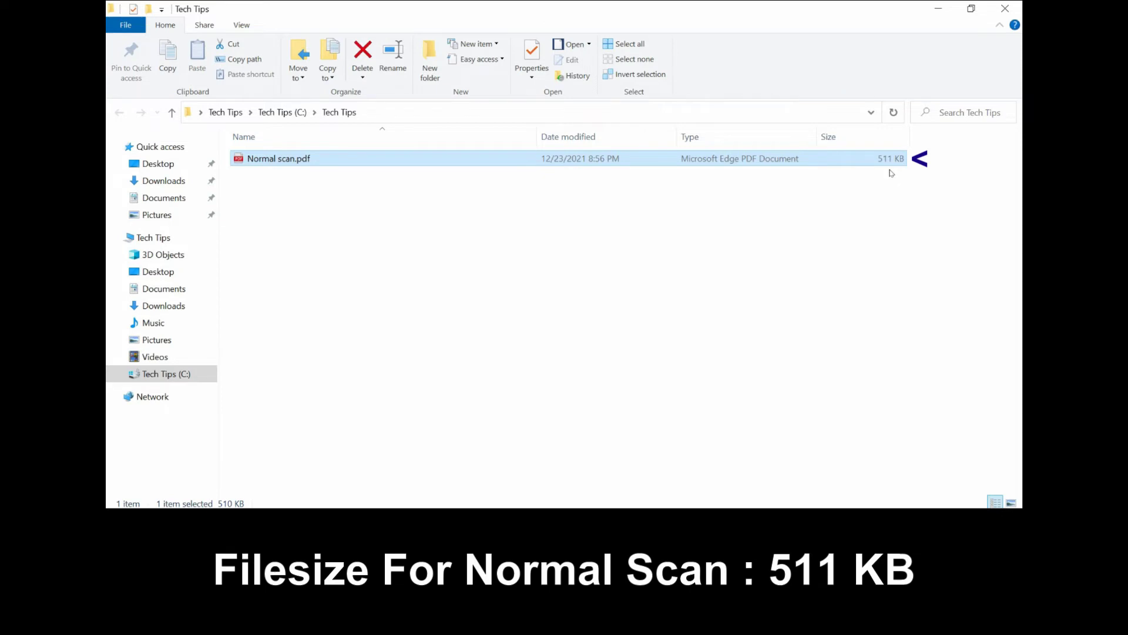
Minimize the Tech Tips File Explorer window
click(938, 9)
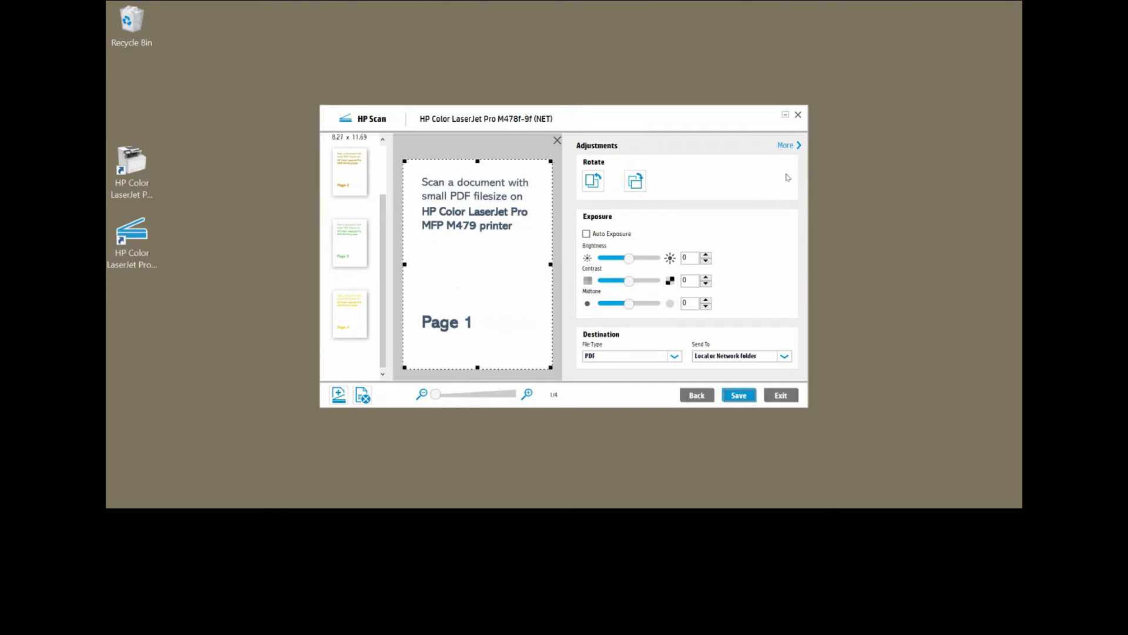
Show the Destination section of HP Scan's detailed adjustments
click(801, 147)
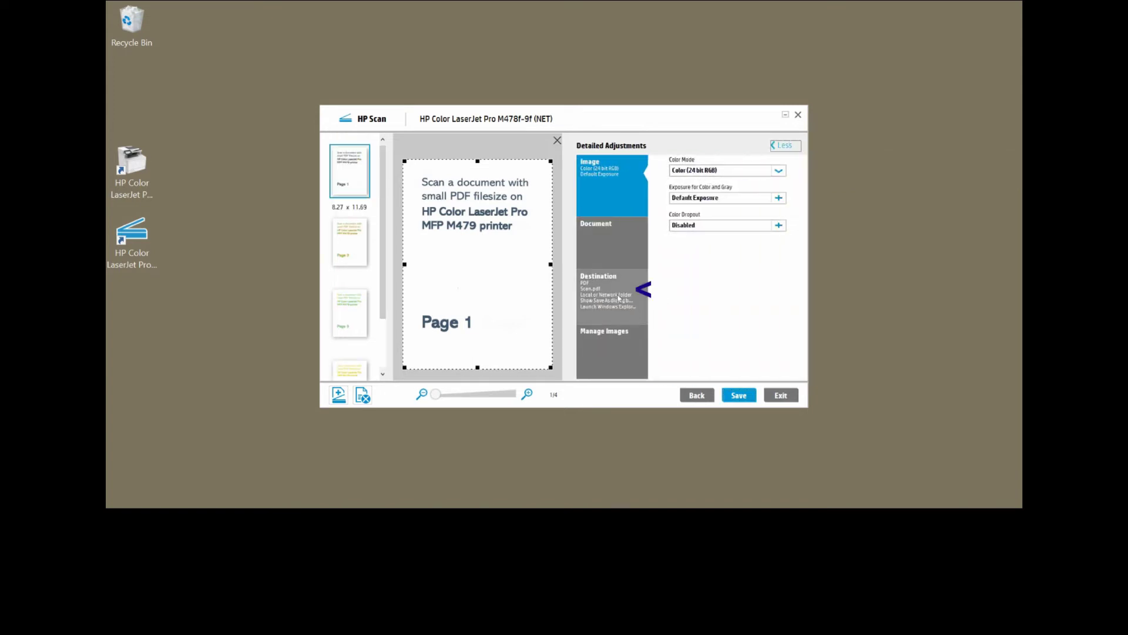
click(615, 298)
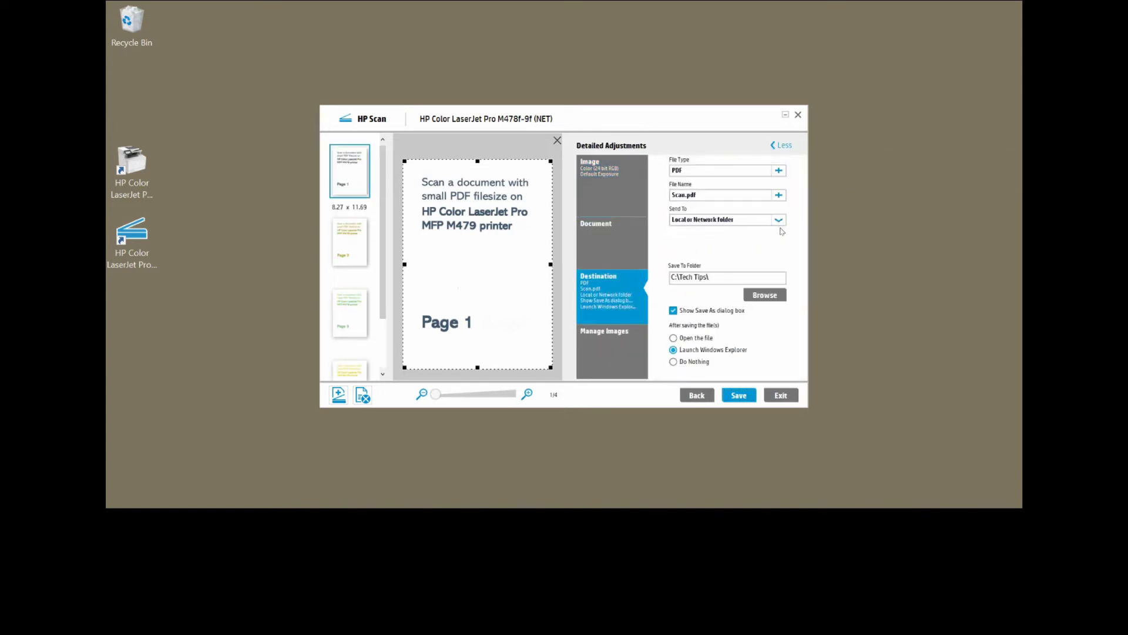
Enable iHQC Compression (Smaller file size) for the PDF file type
click(779, 171)
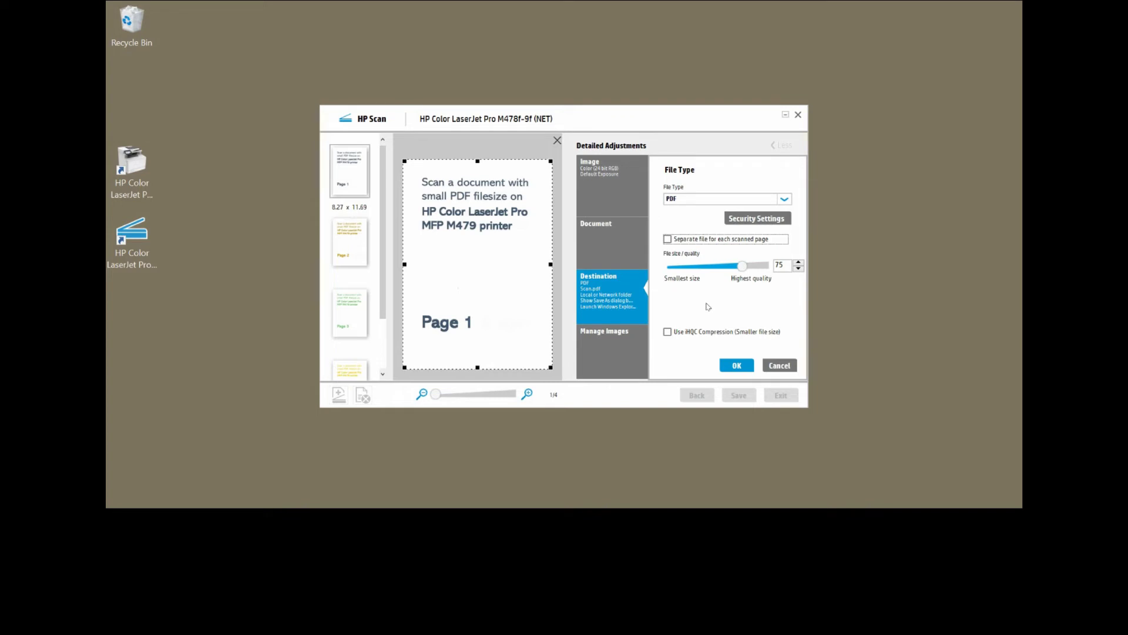
click(668, 332)
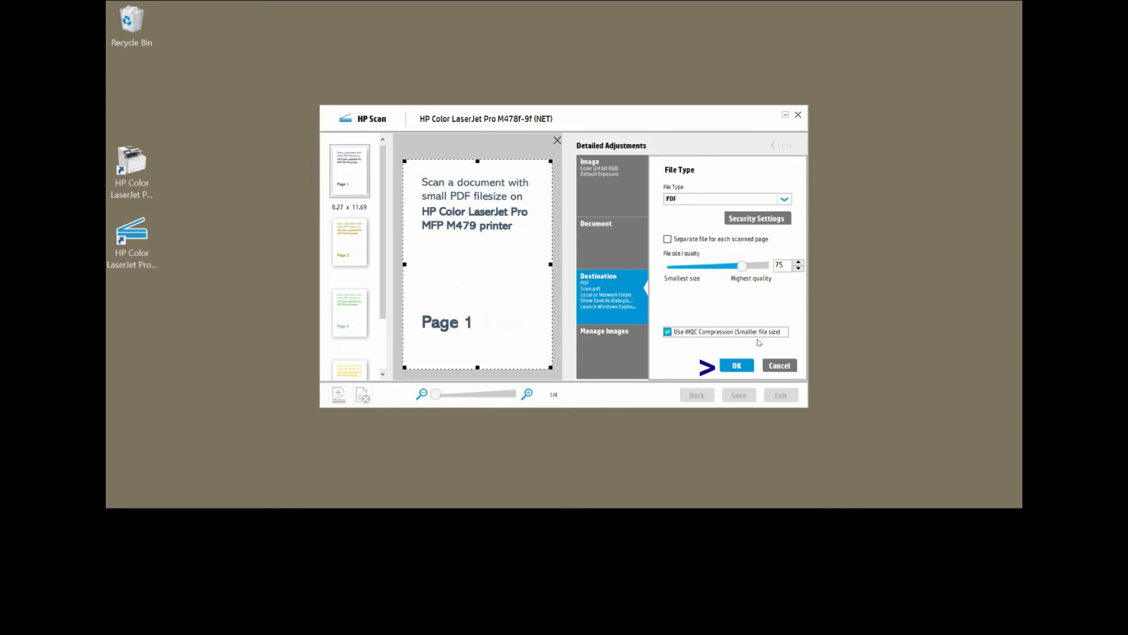
click(737, 366)
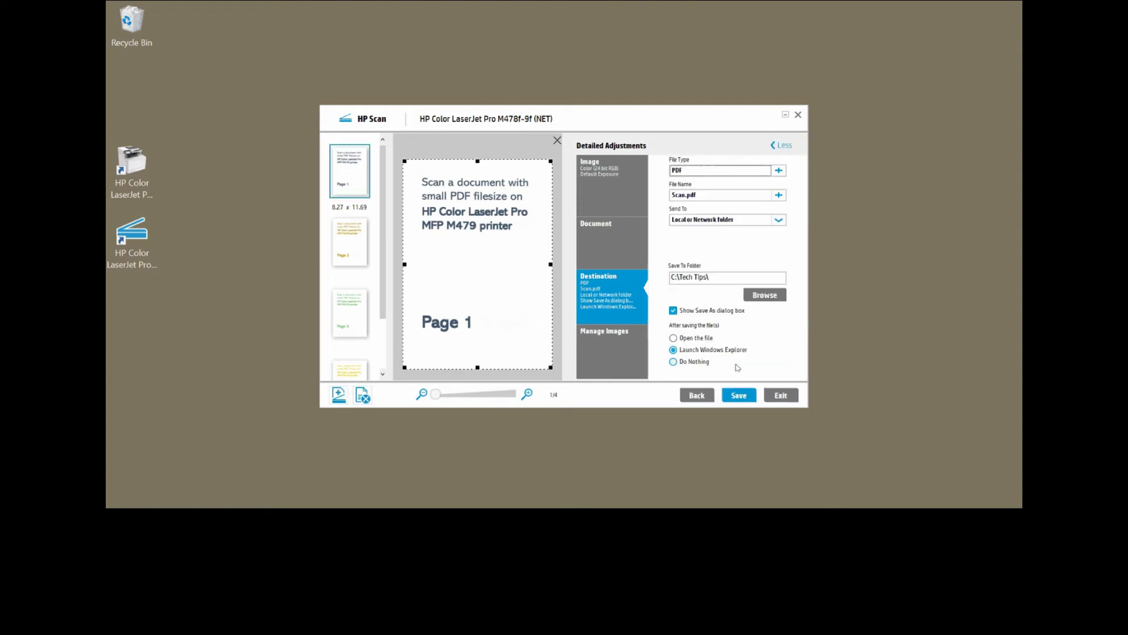
Save the compressed scan as 'Small filesize Scan.pdf'
click(739, 396)
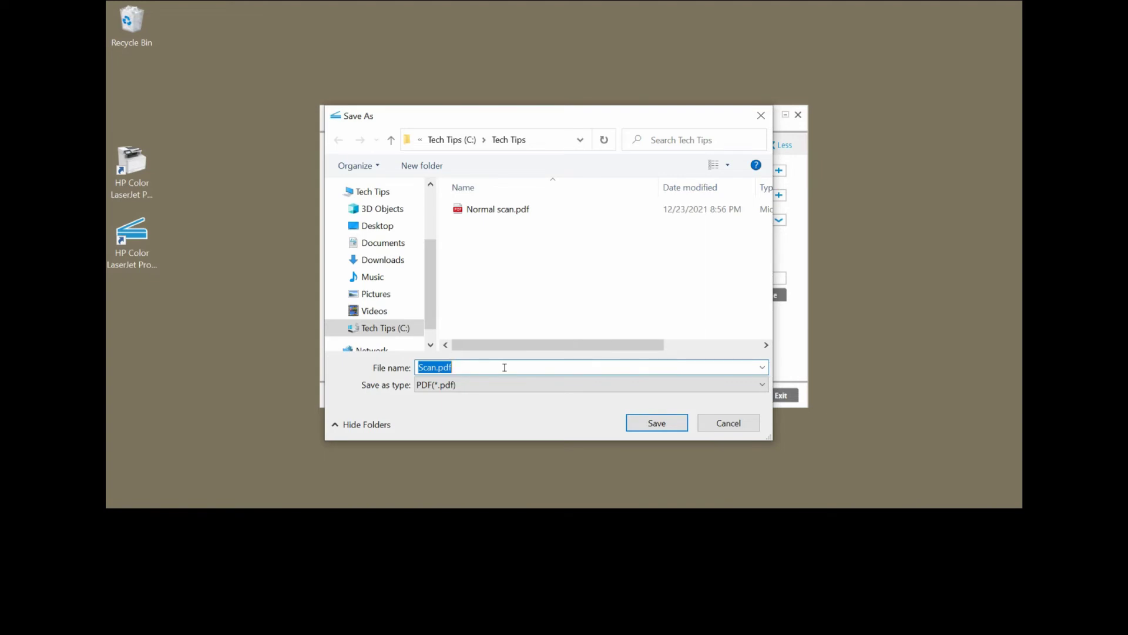
key(Home)
text(Small filesize)
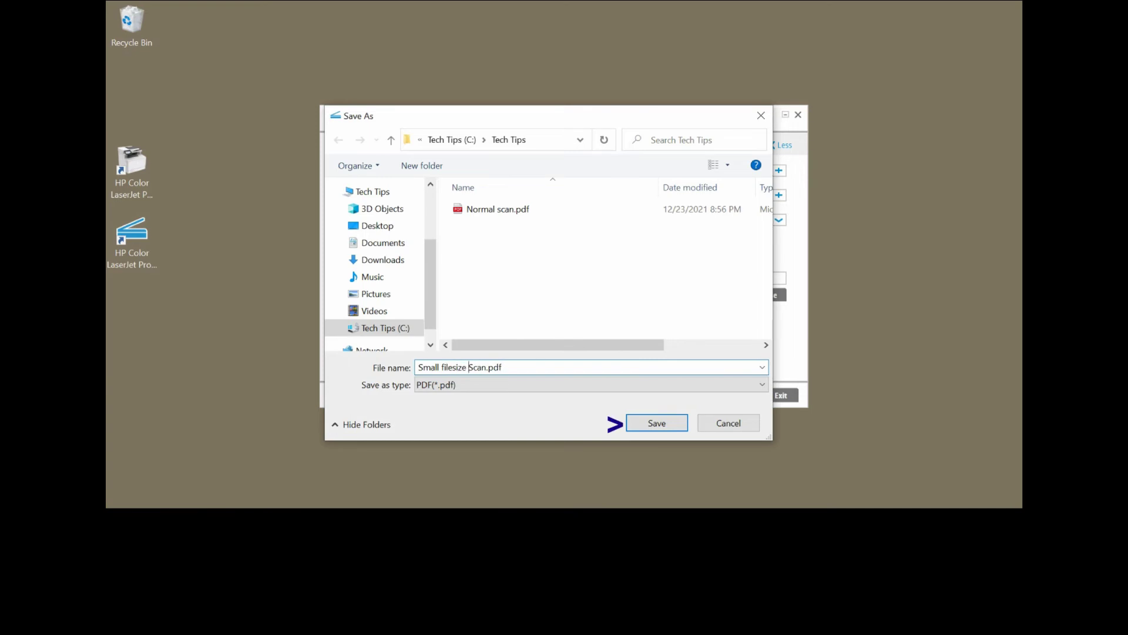
click(648, 423)
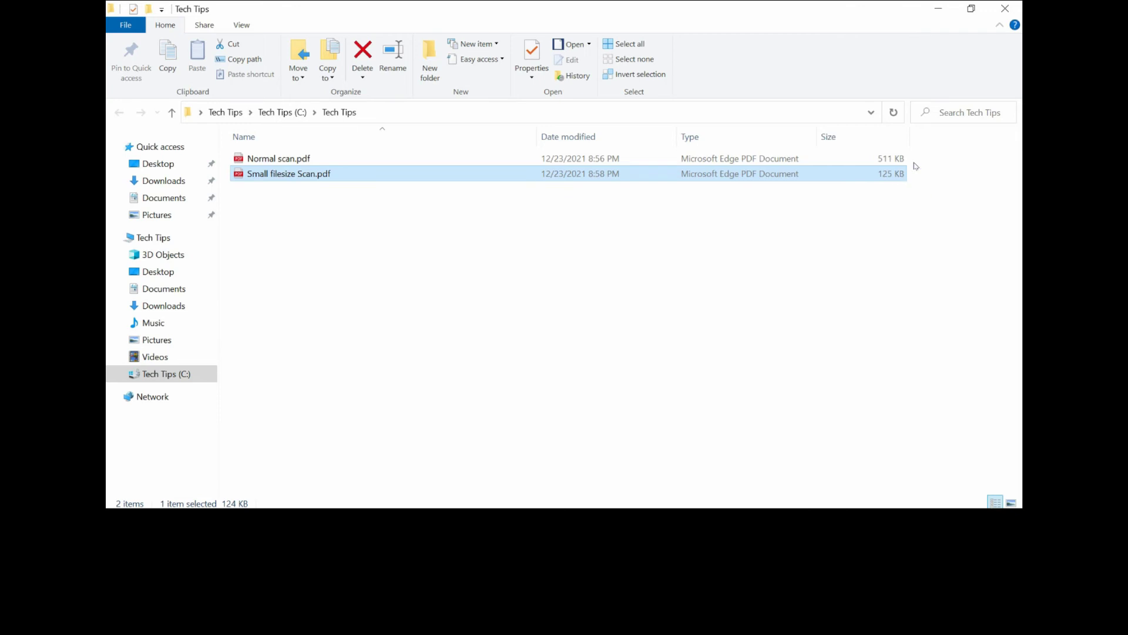
Open Normal scan.pdf from the Tech Tips folder
double_click(298, 162)
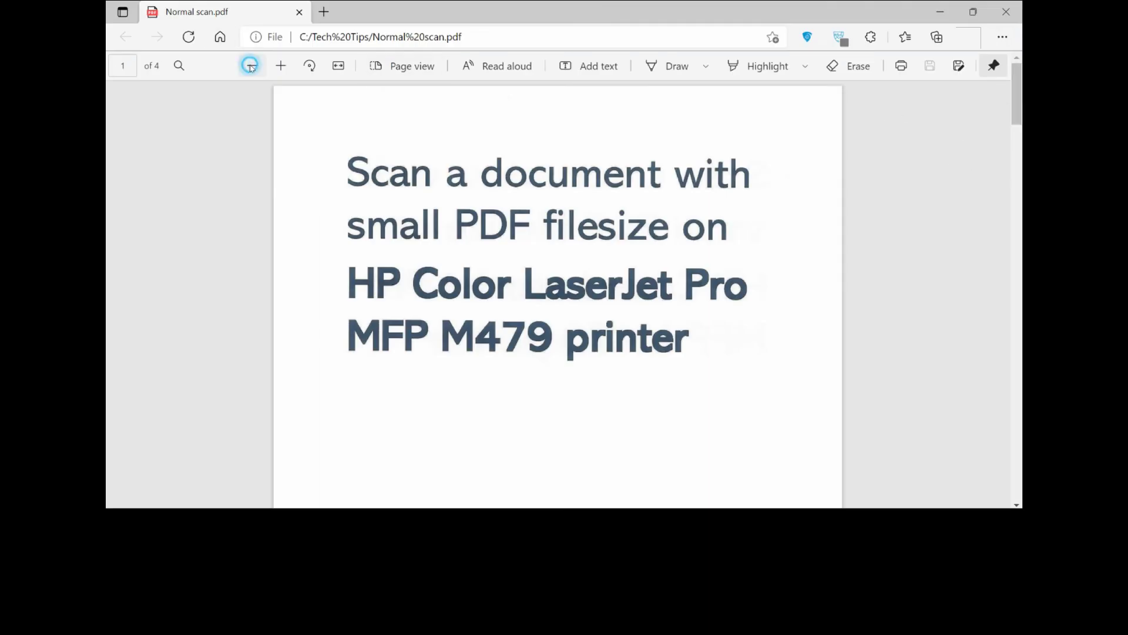
Zoom out twice and scroll through Normal scan.pdf, then open Small filesize Scan.pdf
click(252, 66)
click(253, 65)
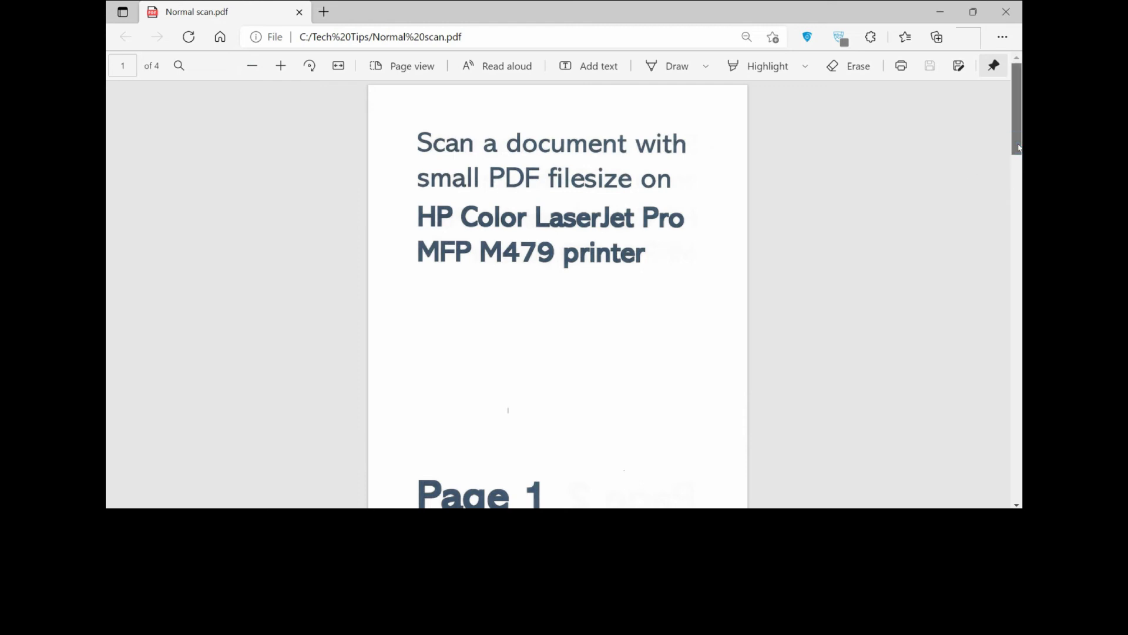
drag(1018, 147, 1019, 459)
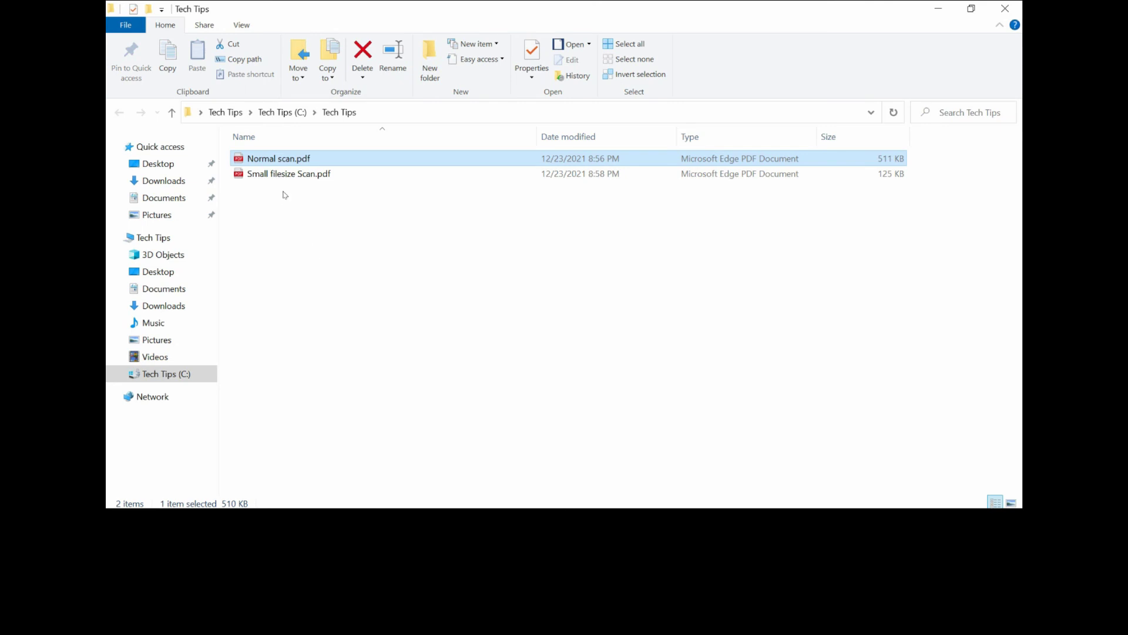
click(284, 179)
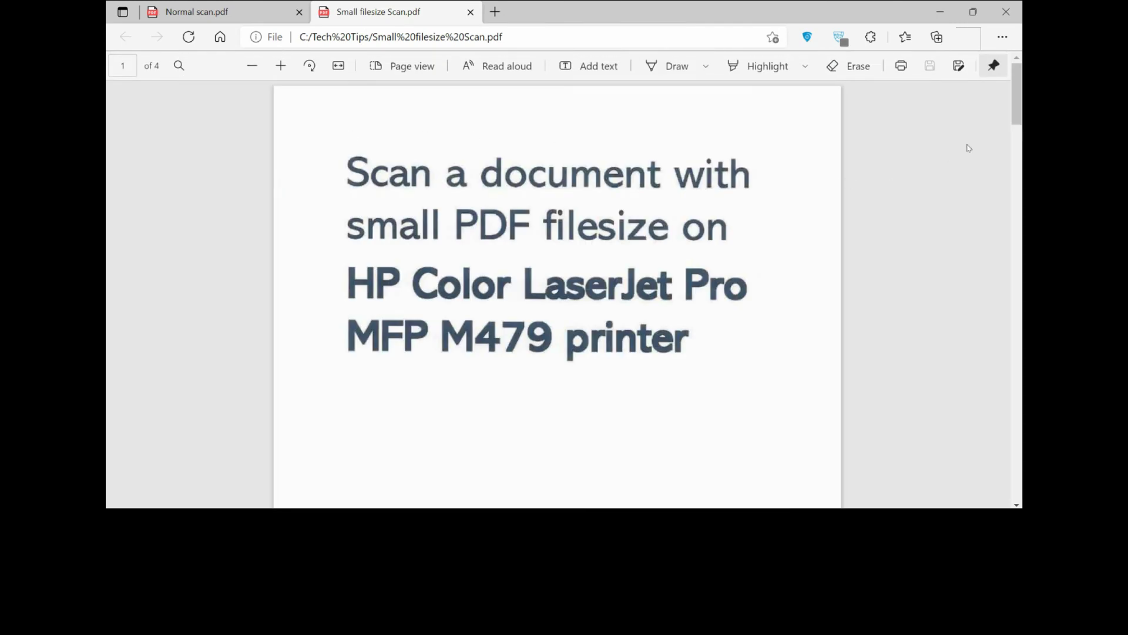
Scroll the small-file PDF down to page 4, then return to the Tech Tips folder
drag(1016, 116, 1021, 489)
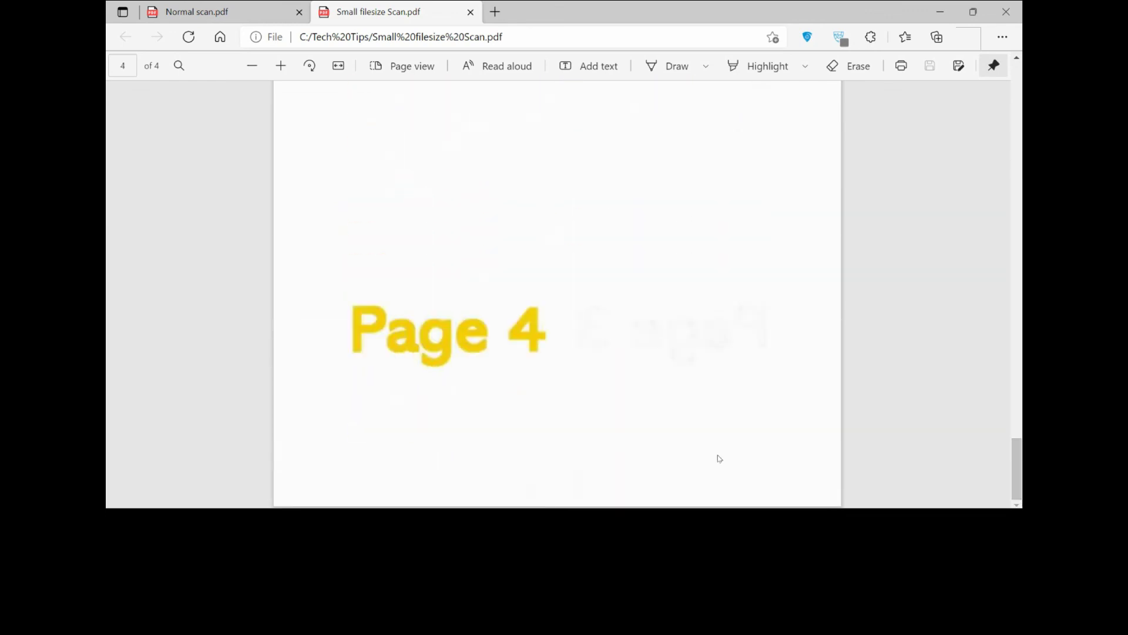
key(alt+Tab)
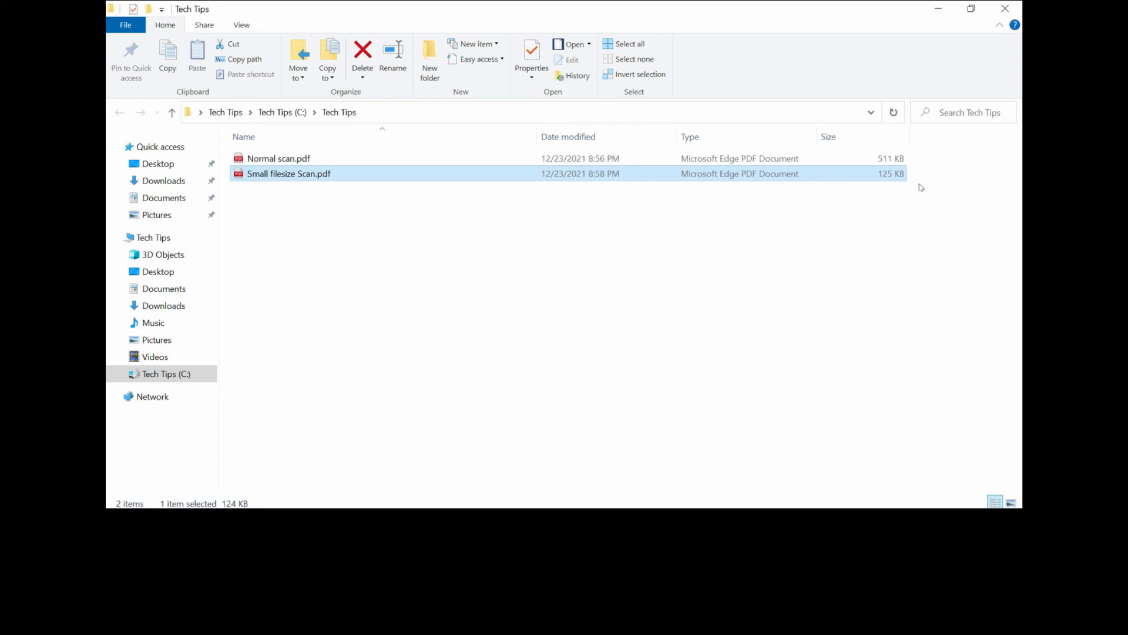
Minimize File Explorer and Edge to reveal HP Scan's destination settings
click(940, 11)
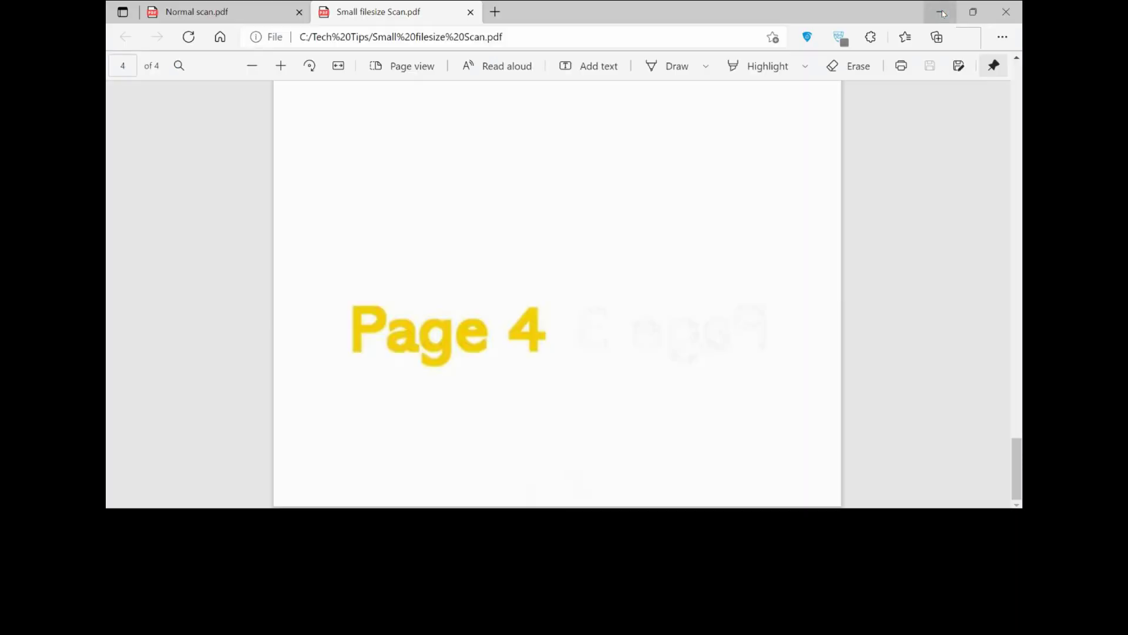
click(942, 12)
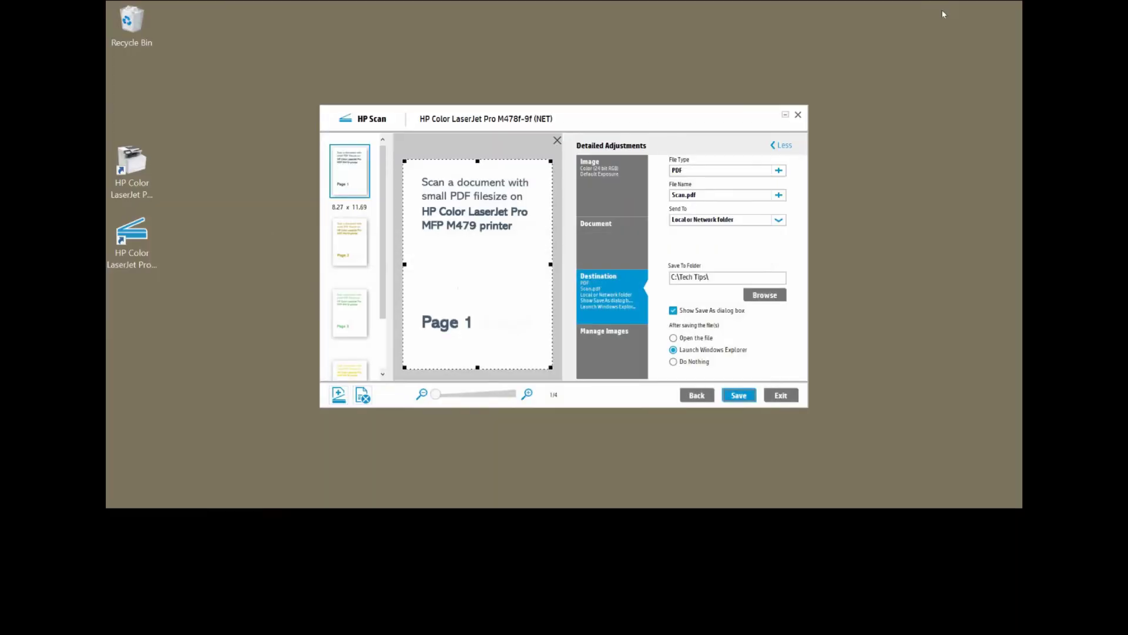